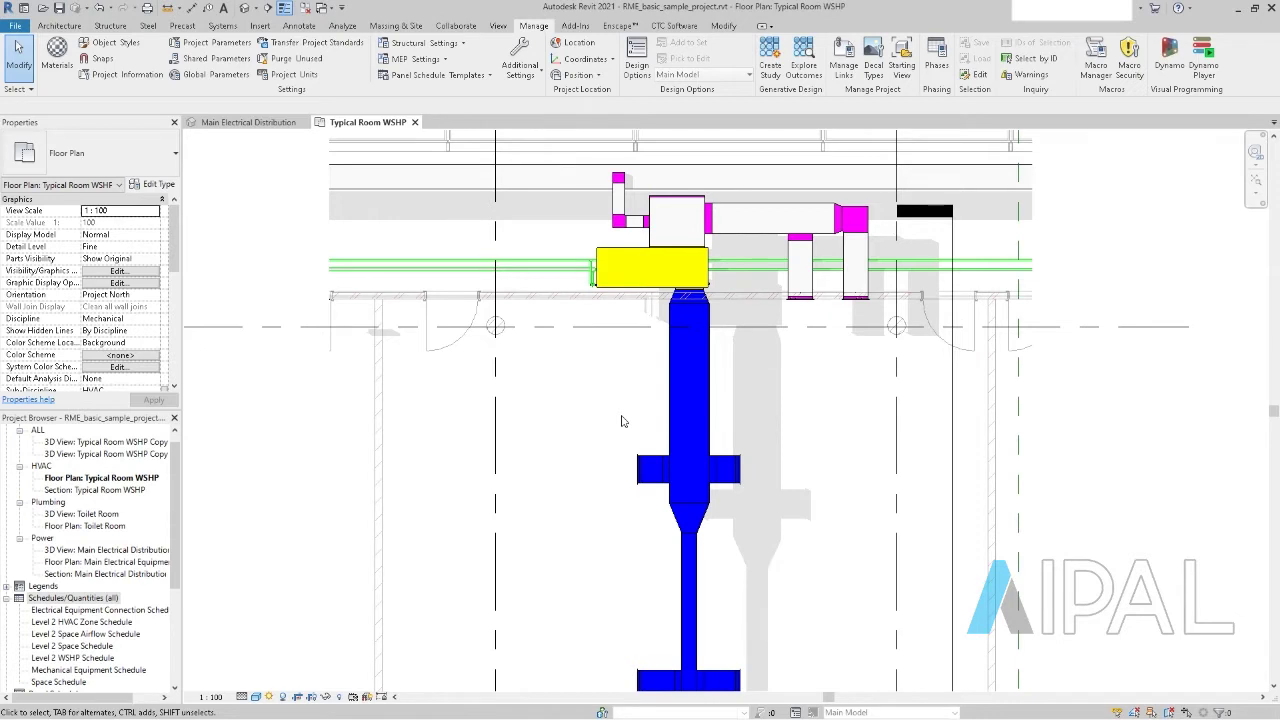
# Create a new schedule of building components for the Ducts category
pyautogui.click(666, 410)
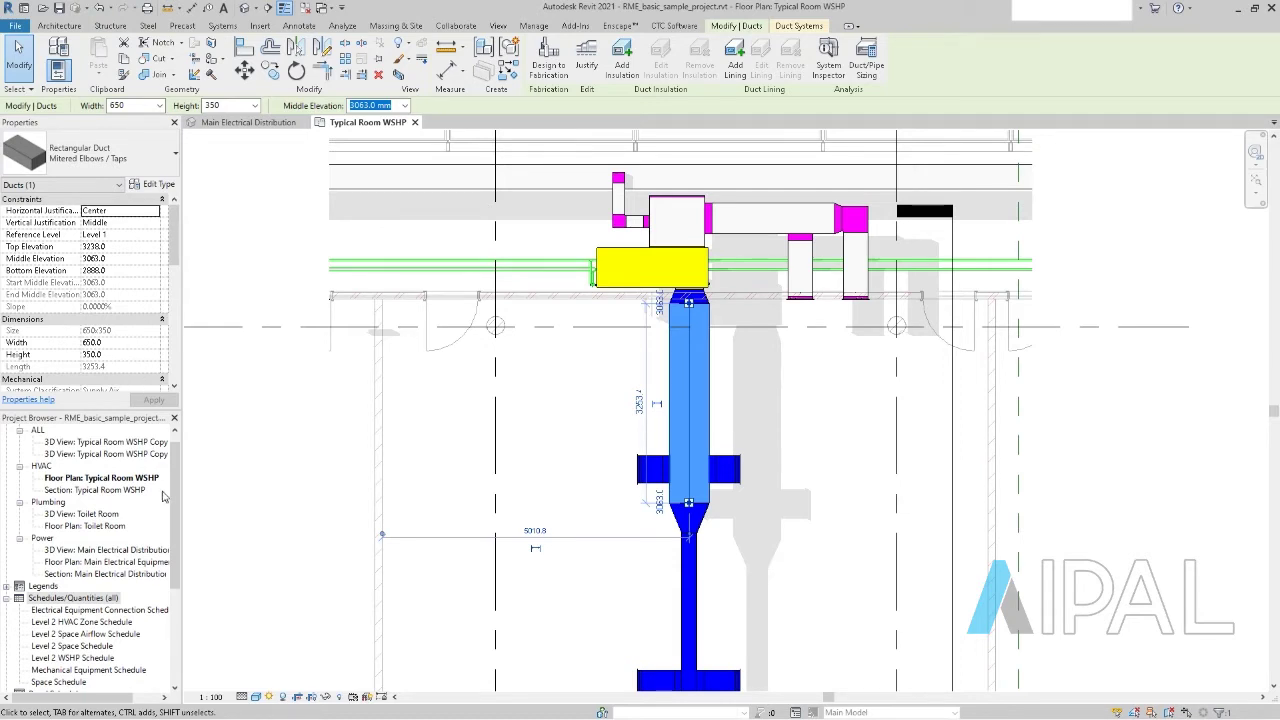
pyautogui.scroll(-3, 112, 590)
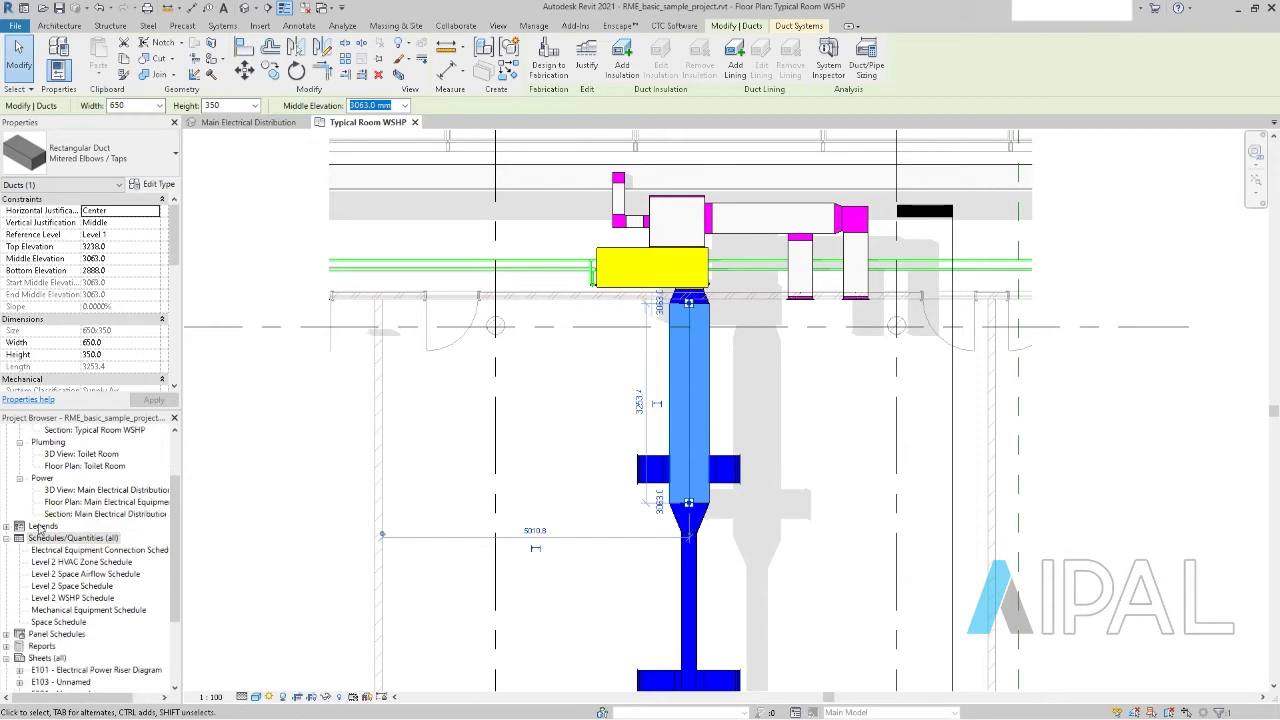
pyautogui.rightClick(45, 540)
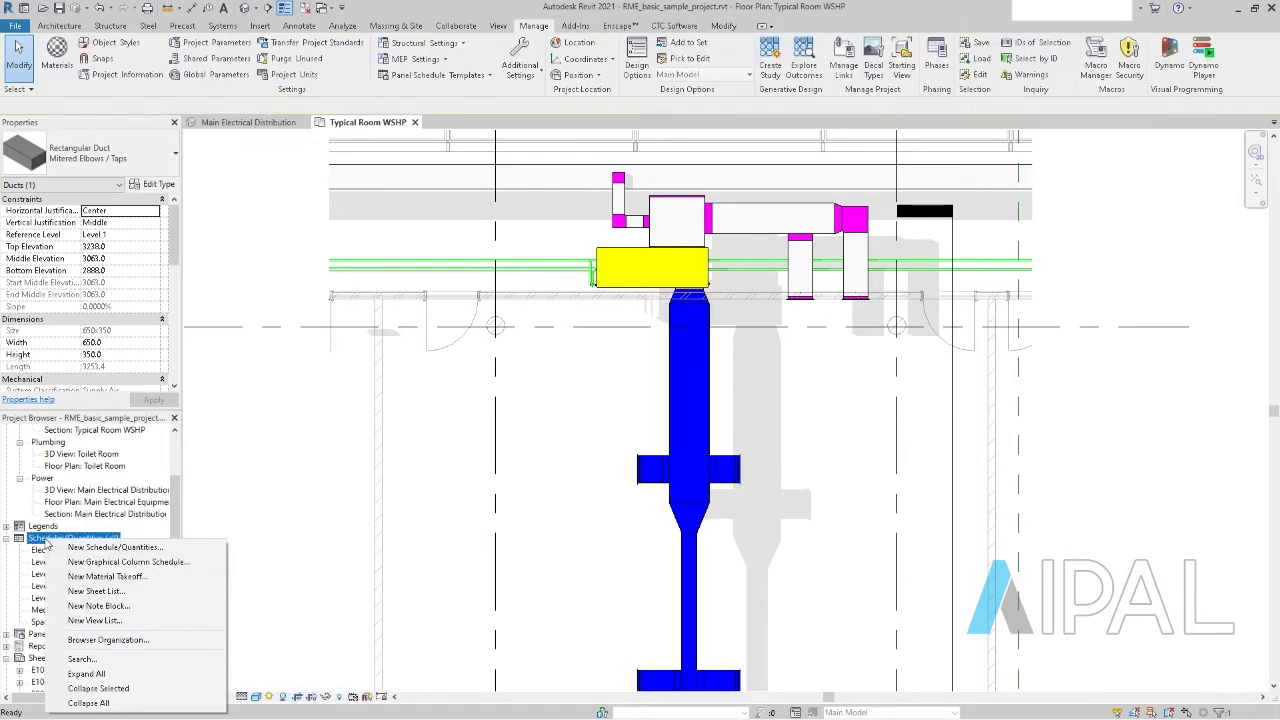
pyautogui.click(110, 548)
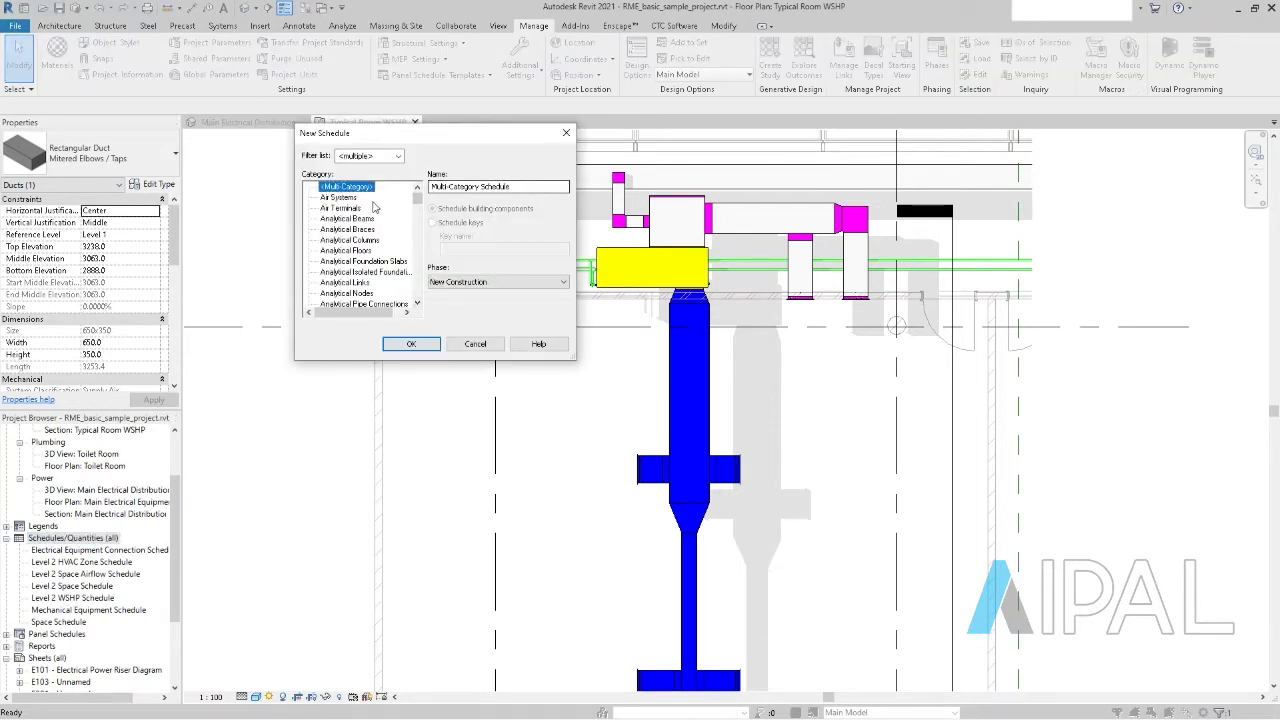
pyautogui.moveTo(418, 200); pyautogui.dragTo(417, 229)
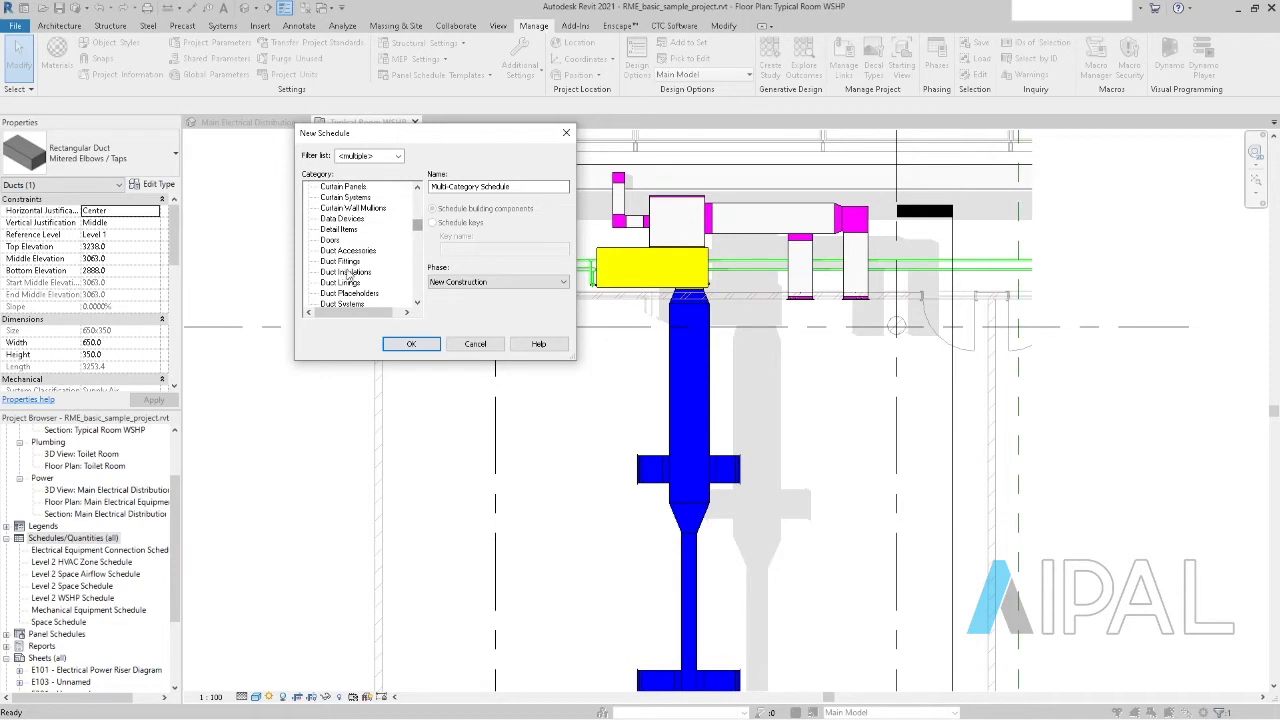
pyautogui.scroll(-1, 368, 262)
pyautogui.click(368, 284)
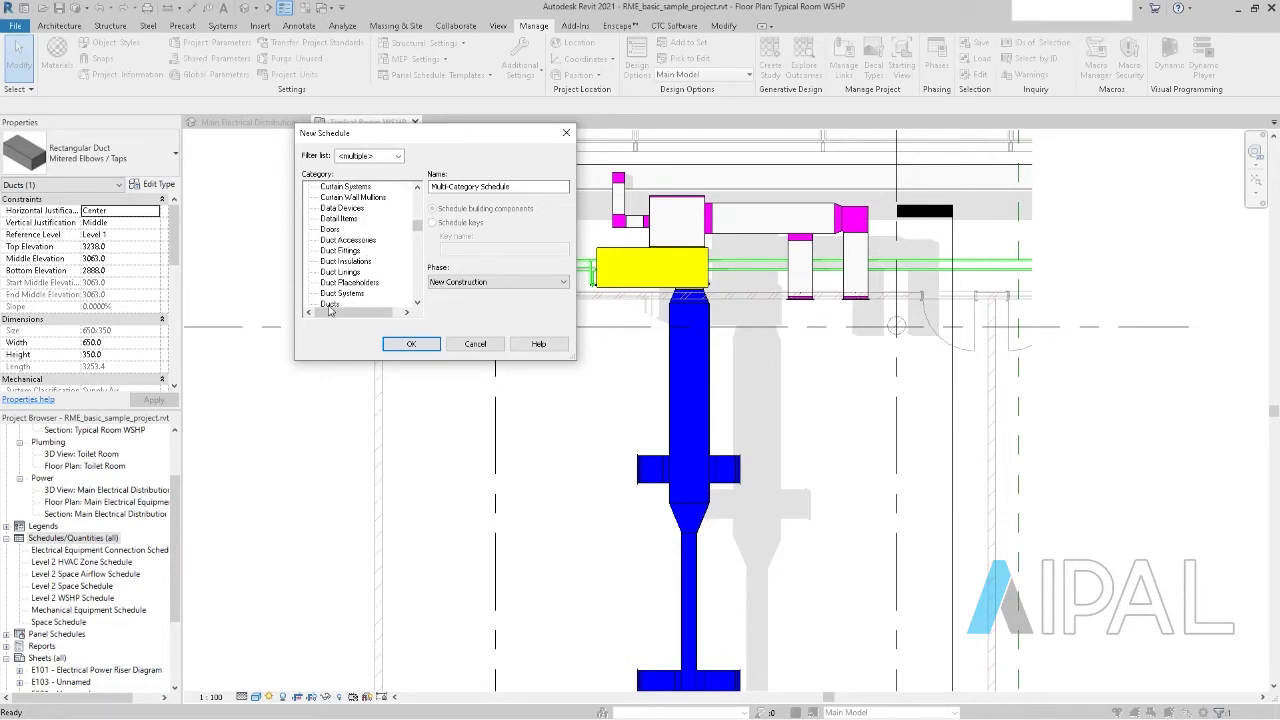
pyautogui.click(412, 344)
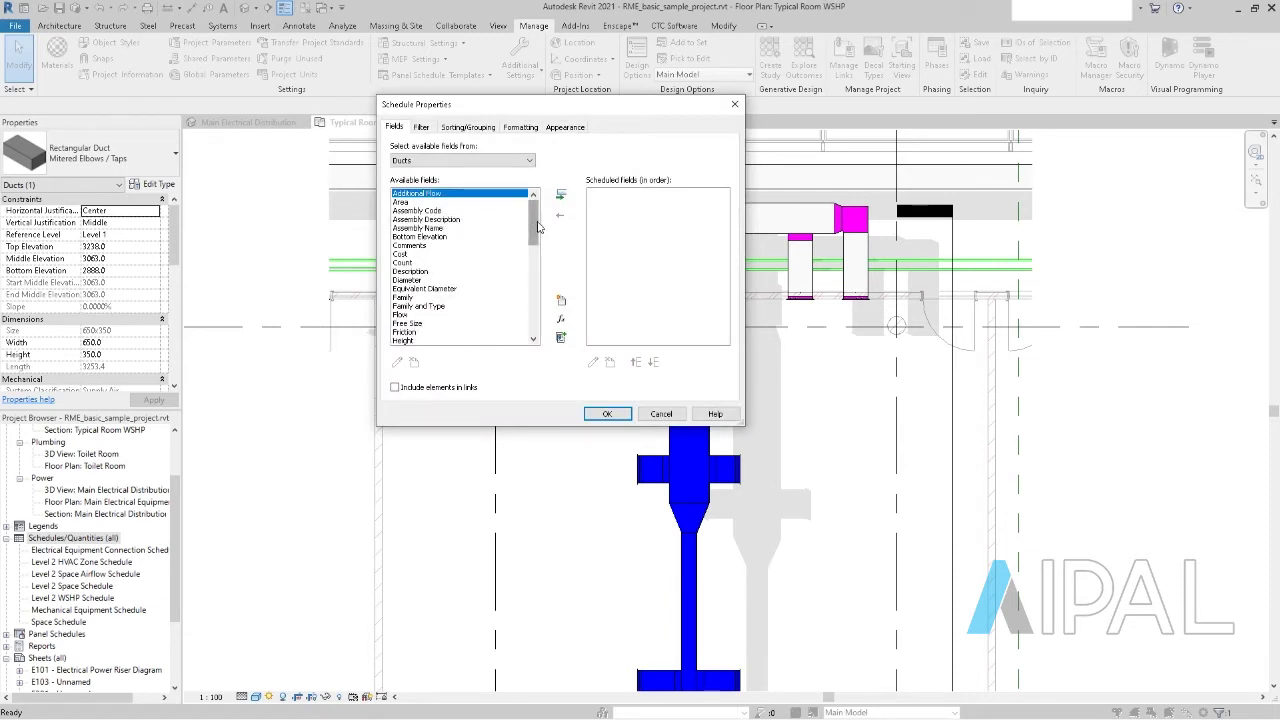
# Add the Height and Width fields to the duct schedule
pyautogui.moveTo(537, 228); pyautogui.dragTo(535, 228)
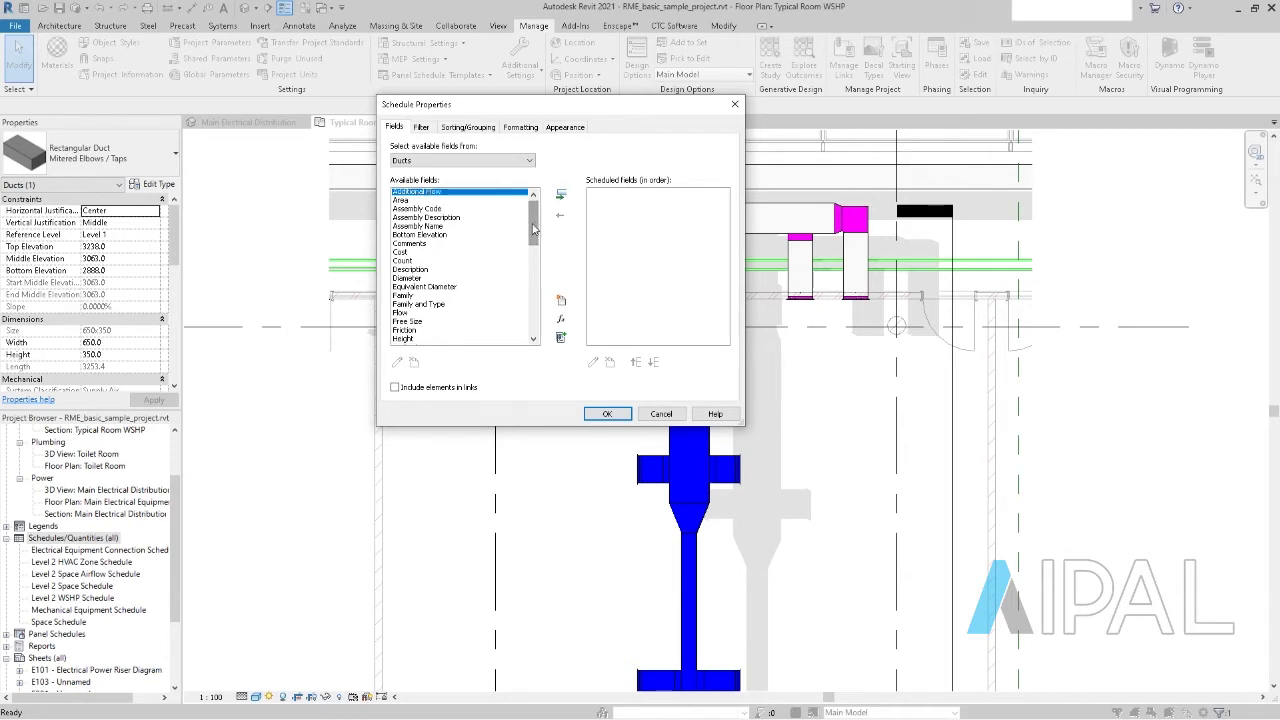
pyautogui.scroll(-1, 404, 330)
pyautogui.click(404, 314)
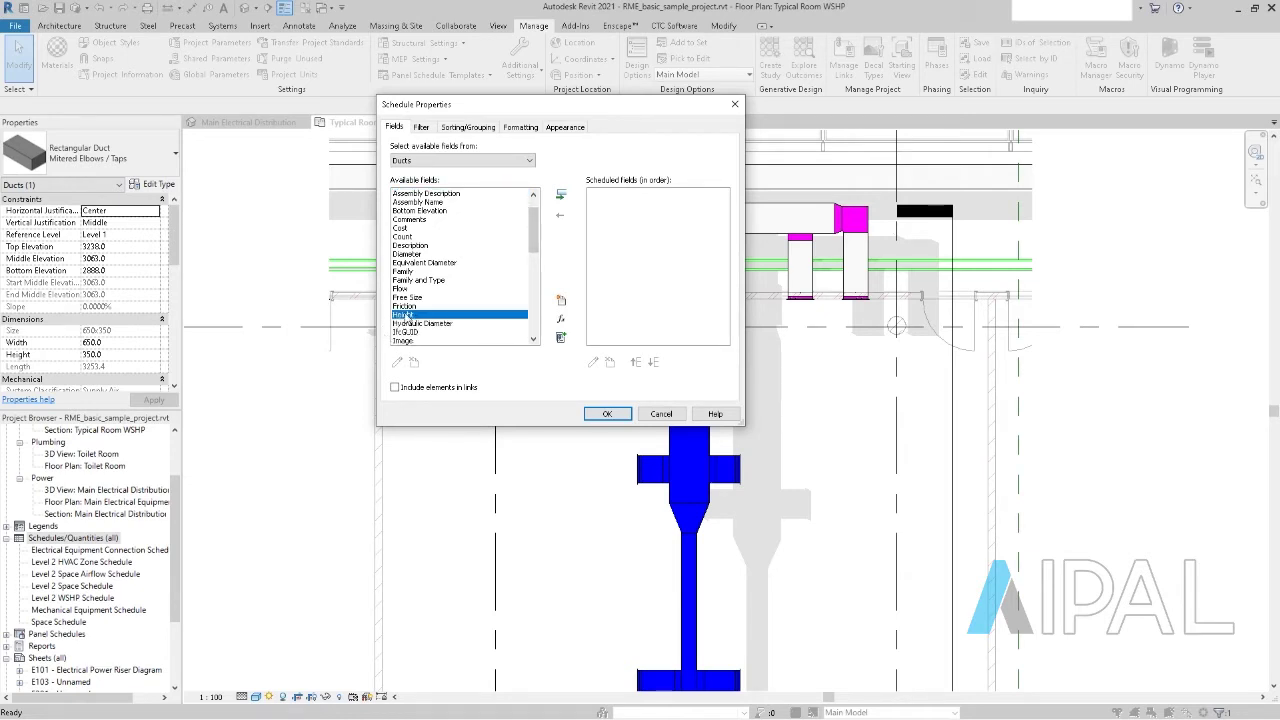
pyautogui.click(560, 194)
pyautogui.moveTo(537, 238); pyautogui.dragTo(528, 320)
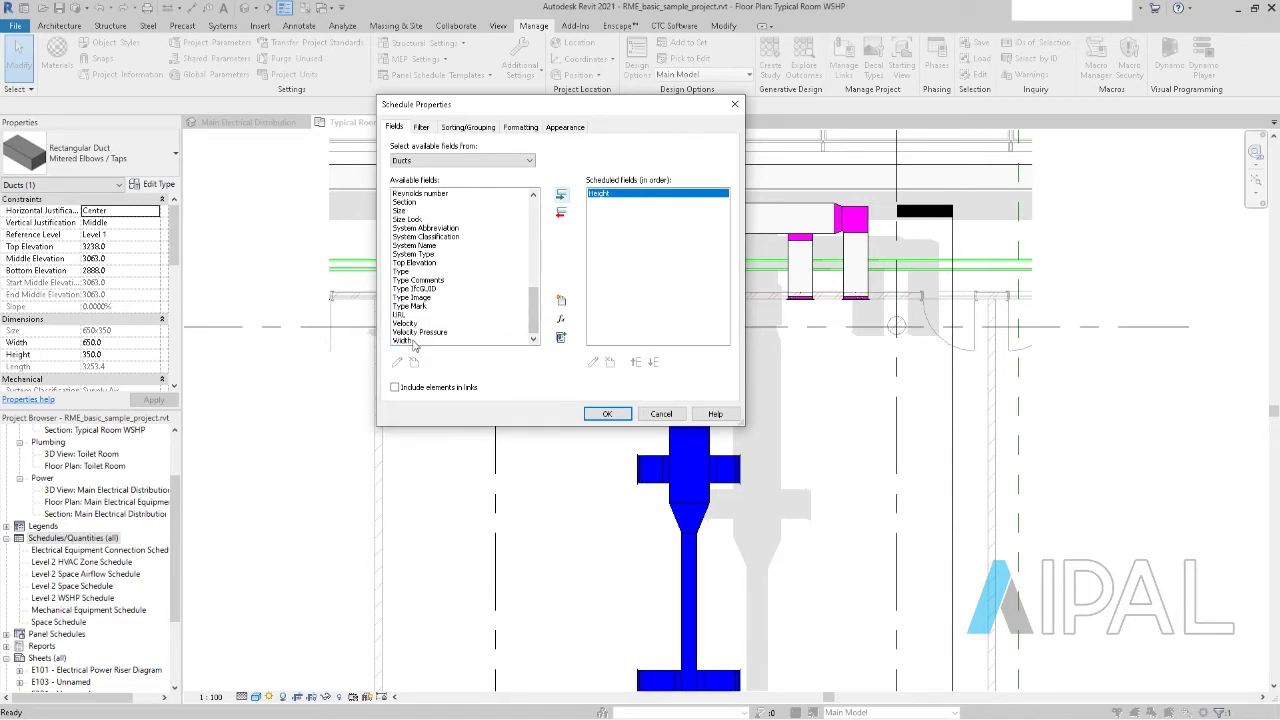
pyautogui.click(412, 341)
pyautogui.click(562, 195)
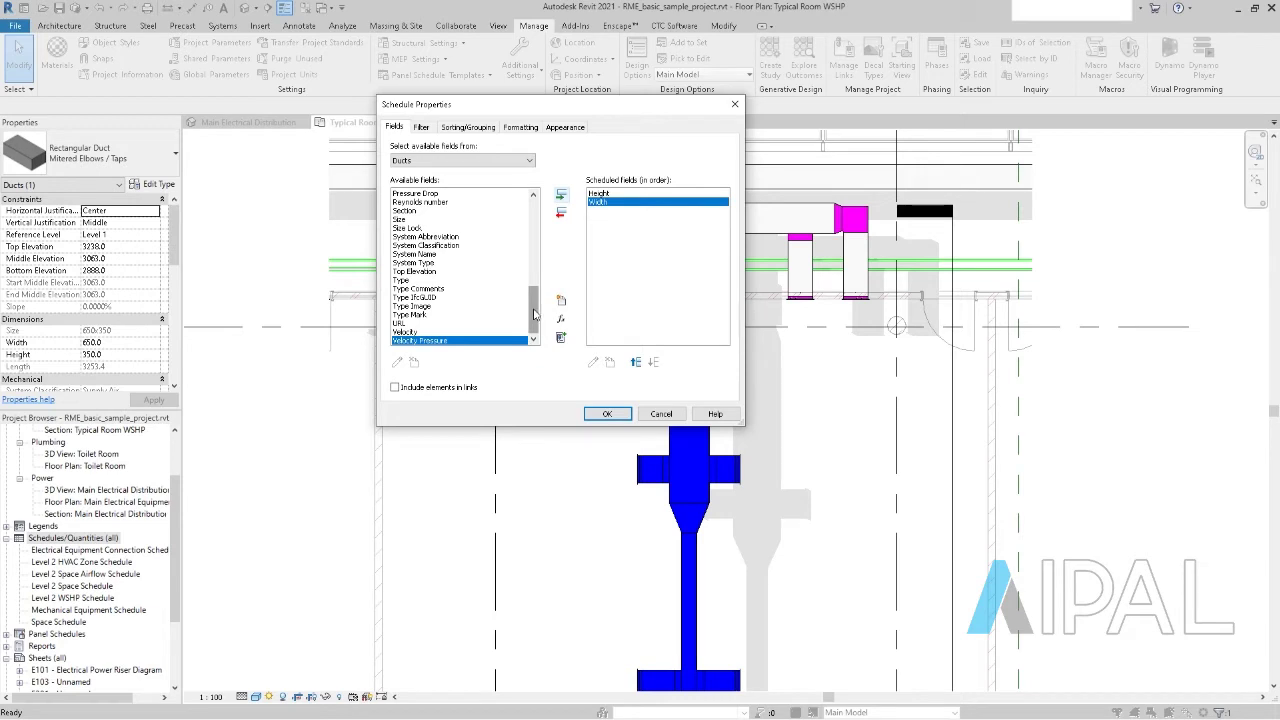
# Add the Type field to the schedule and move it ahead of Height and Width
pyautogui.click(404, 280)
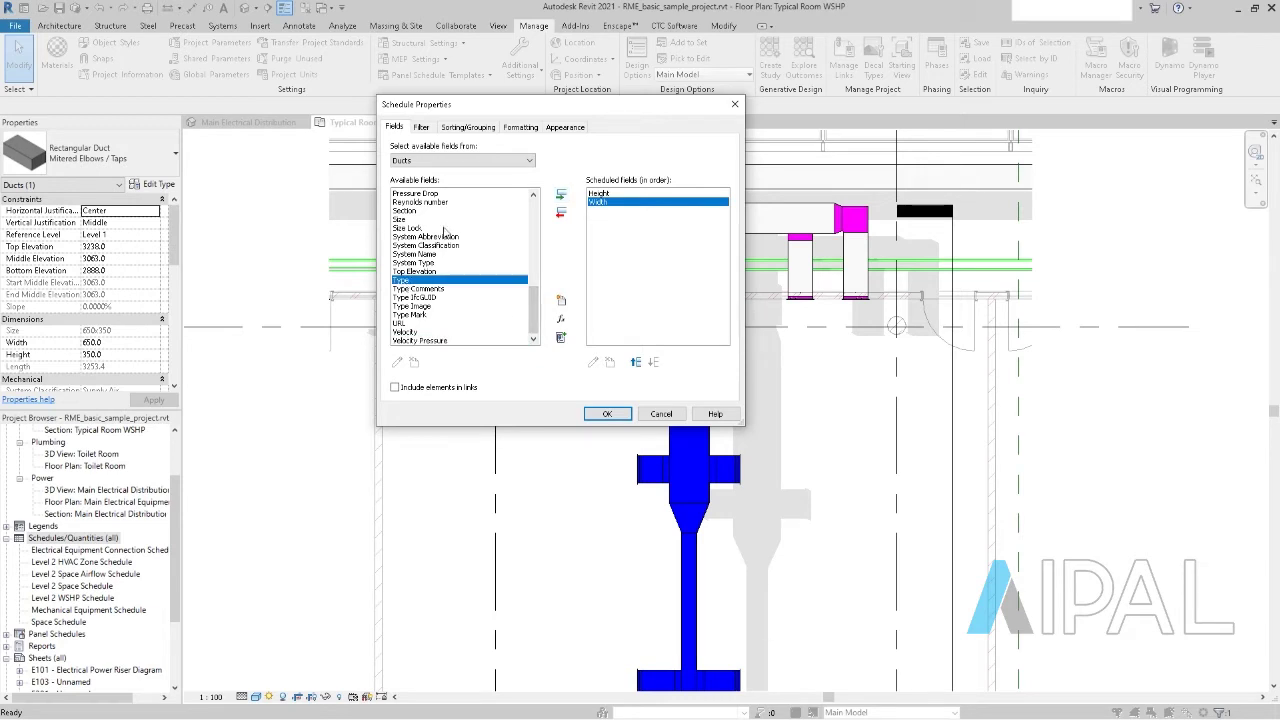
pyautogui.click(560, 196)
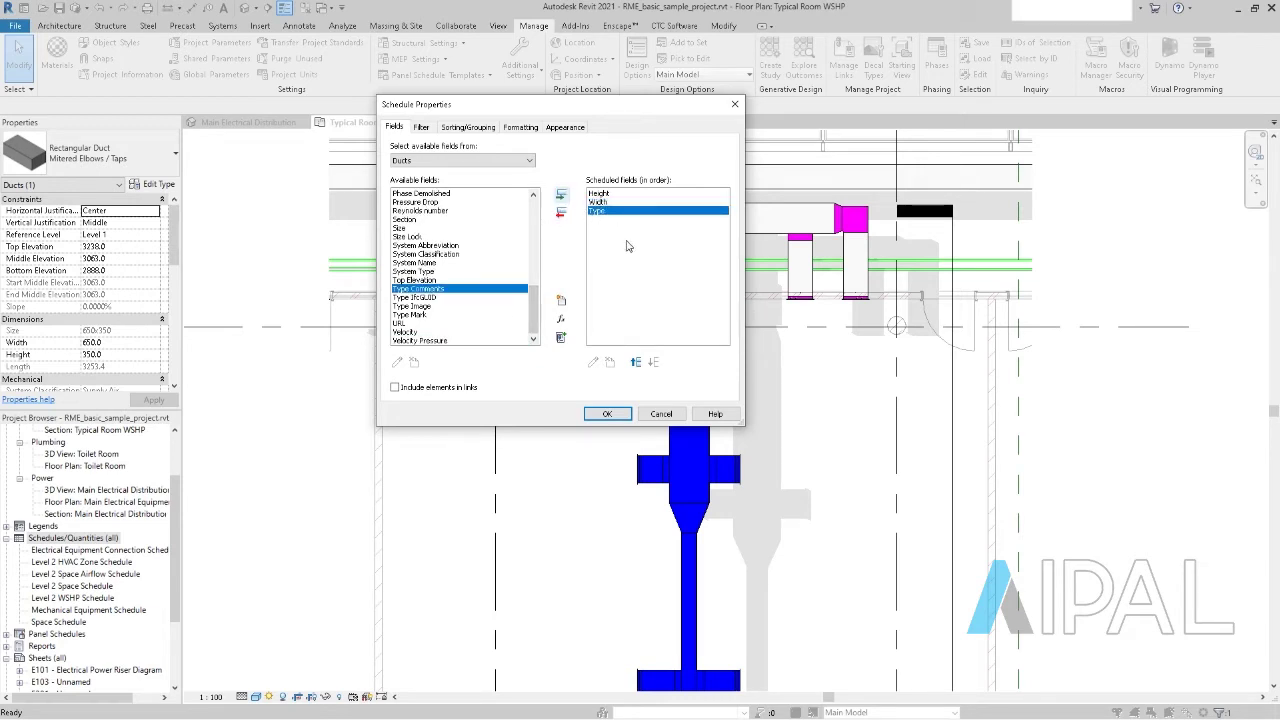
pyautogui.click(635, 362)
pyautogui.click(635, 362)
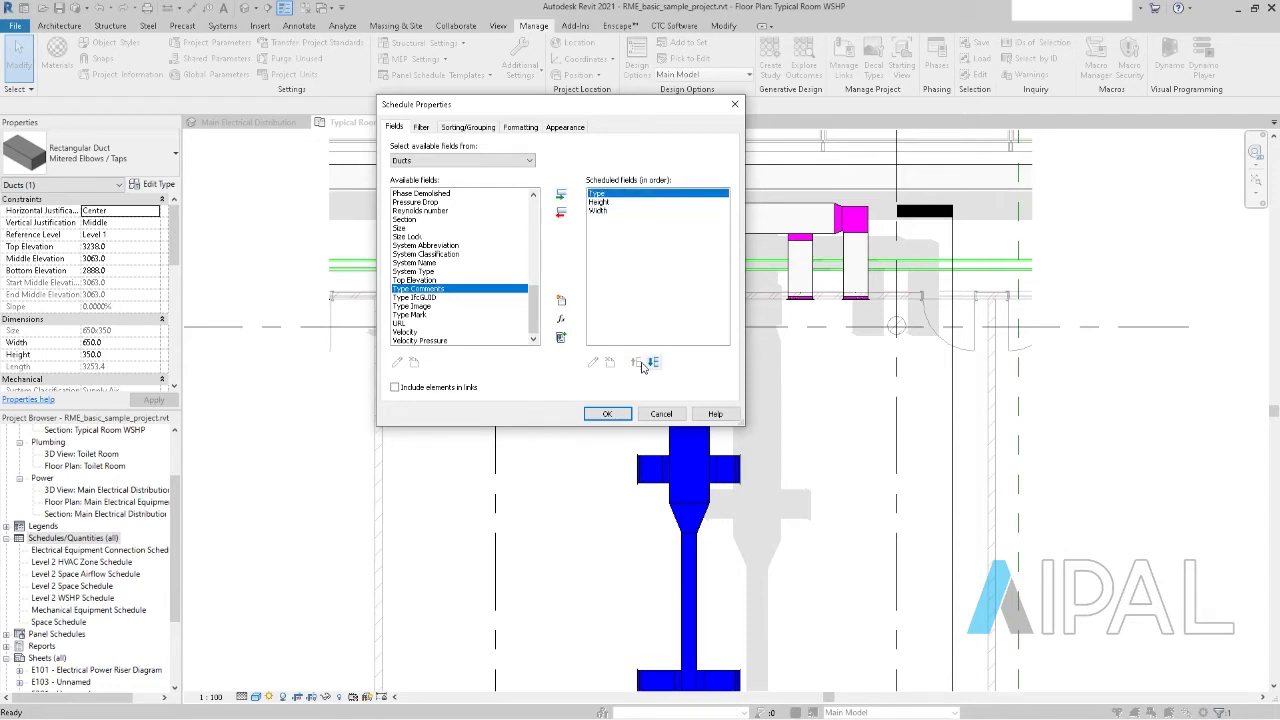
# Start a formula-based calculated value after the Width field, named Max Size, with type Length
pyautogui.click(606, 210)
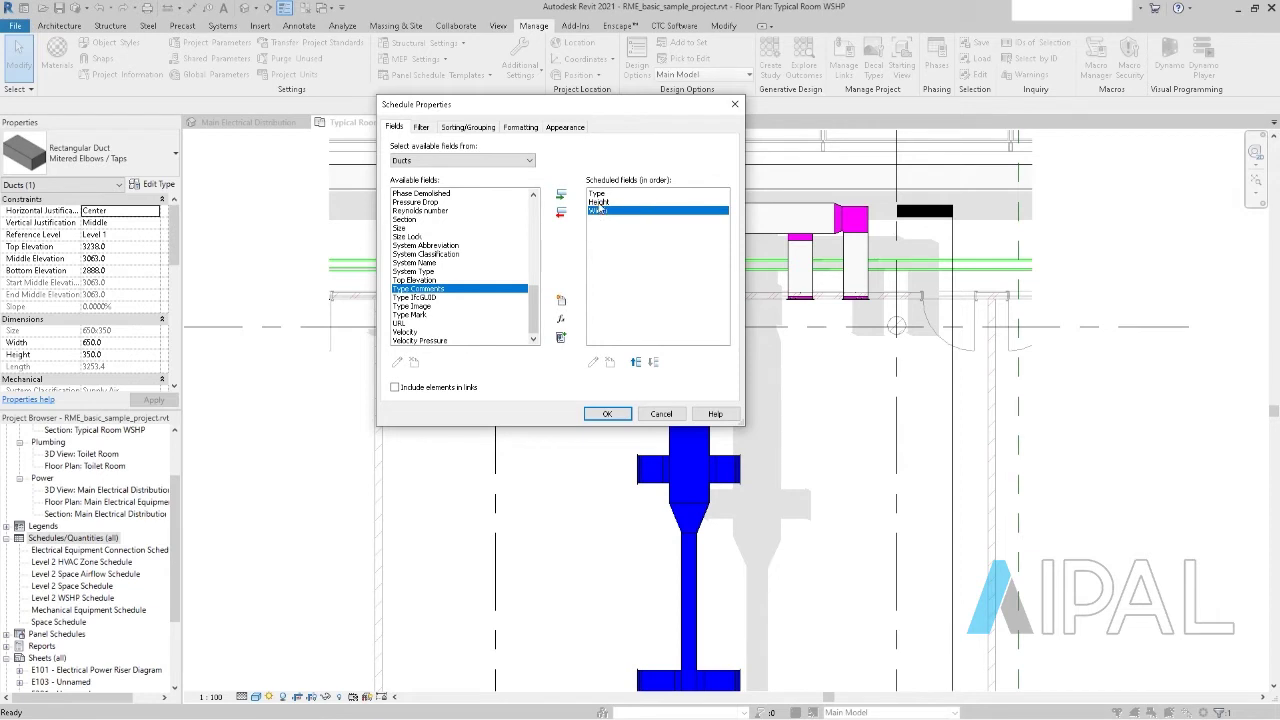
pyautogui.click(598, 202)
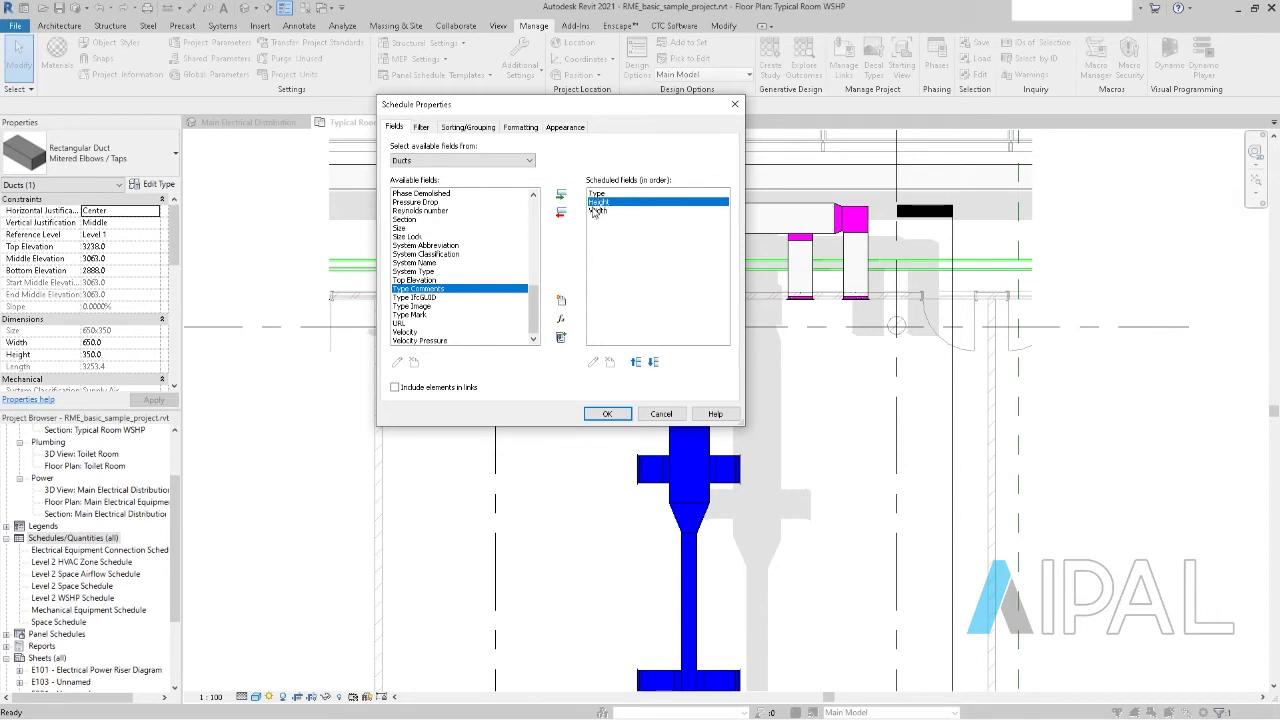
pyautogui.click(605, 211)
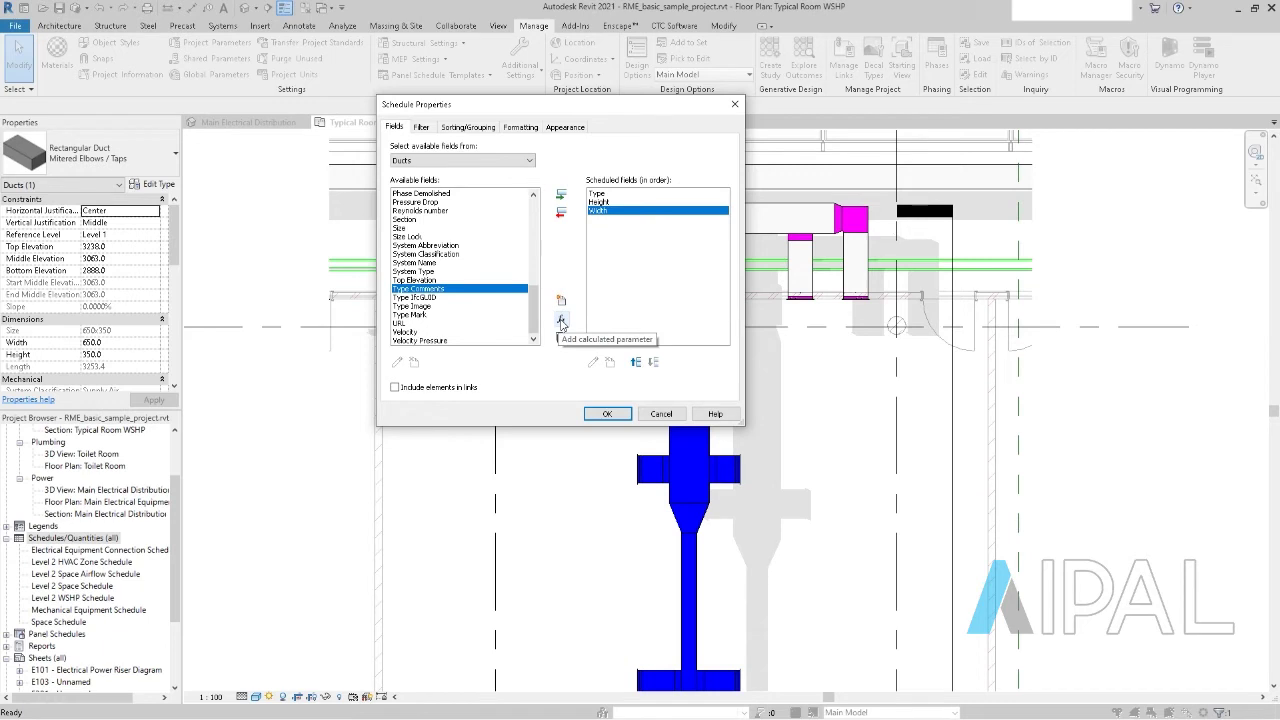
pyautogui.click(561, 321)
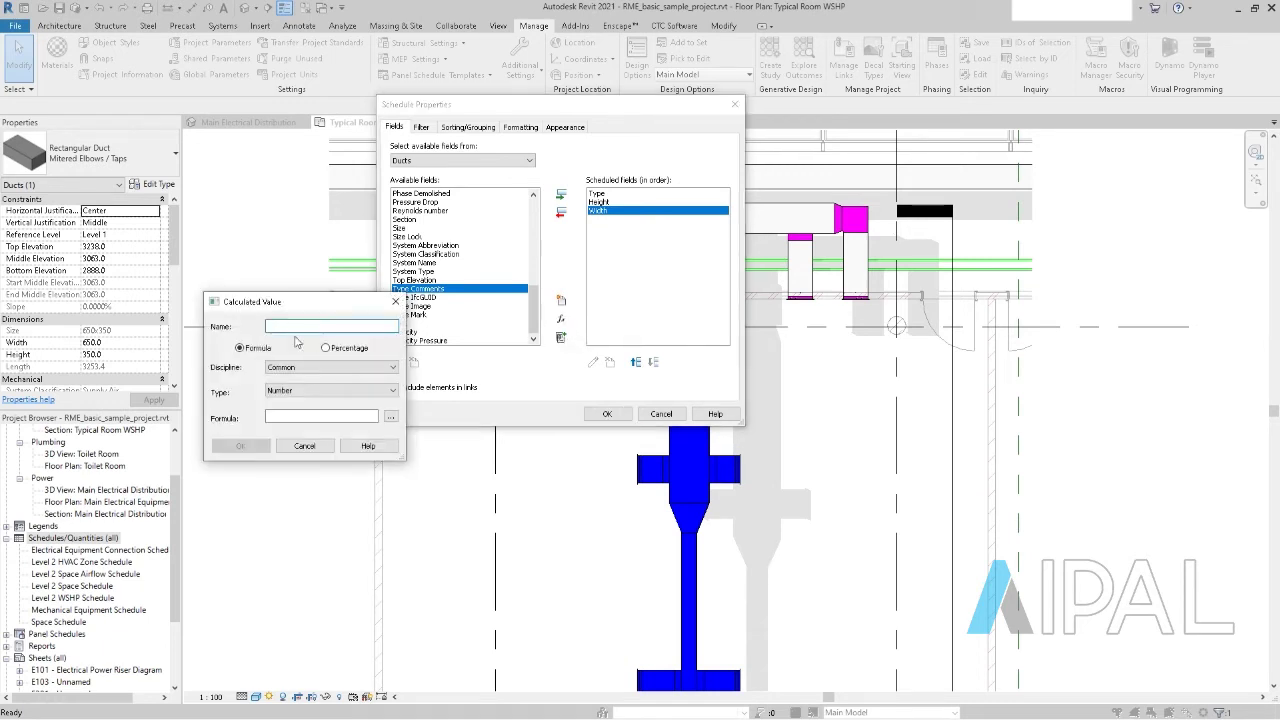
pyautogui.moveTo(318, 312); pyautogui.dragTo(452, 351)
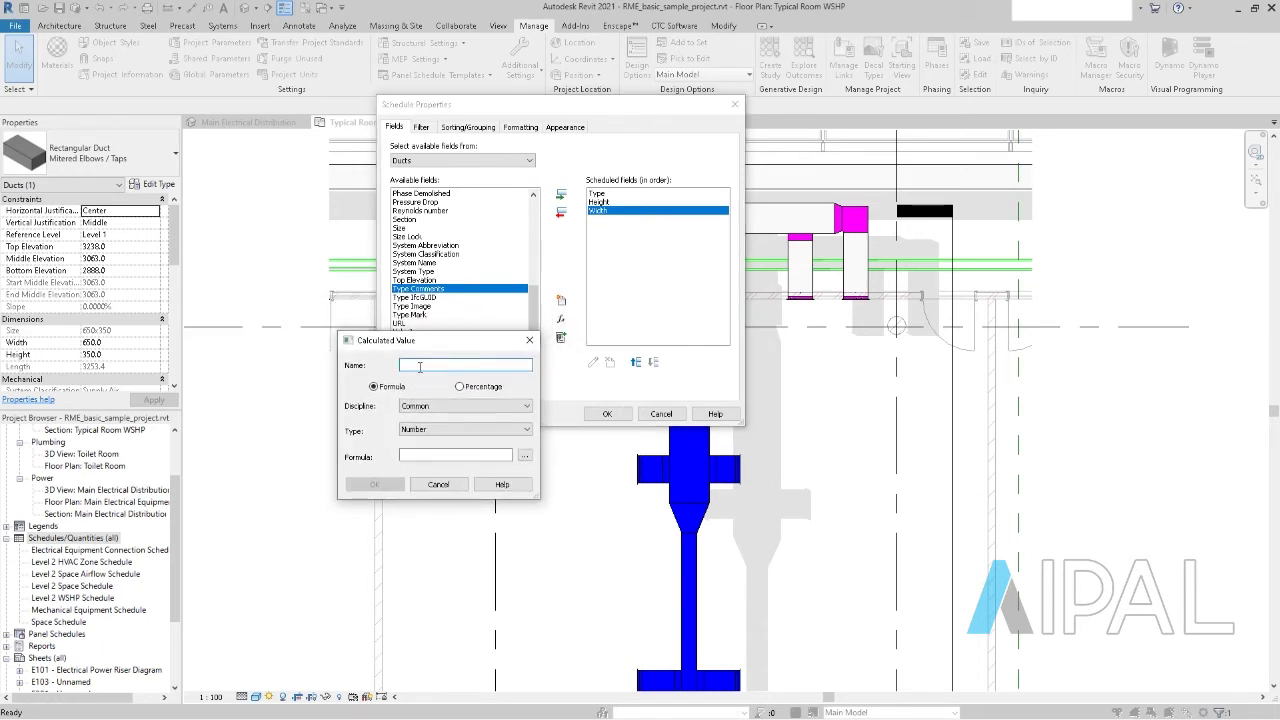
pyautogui.write('Max Size')
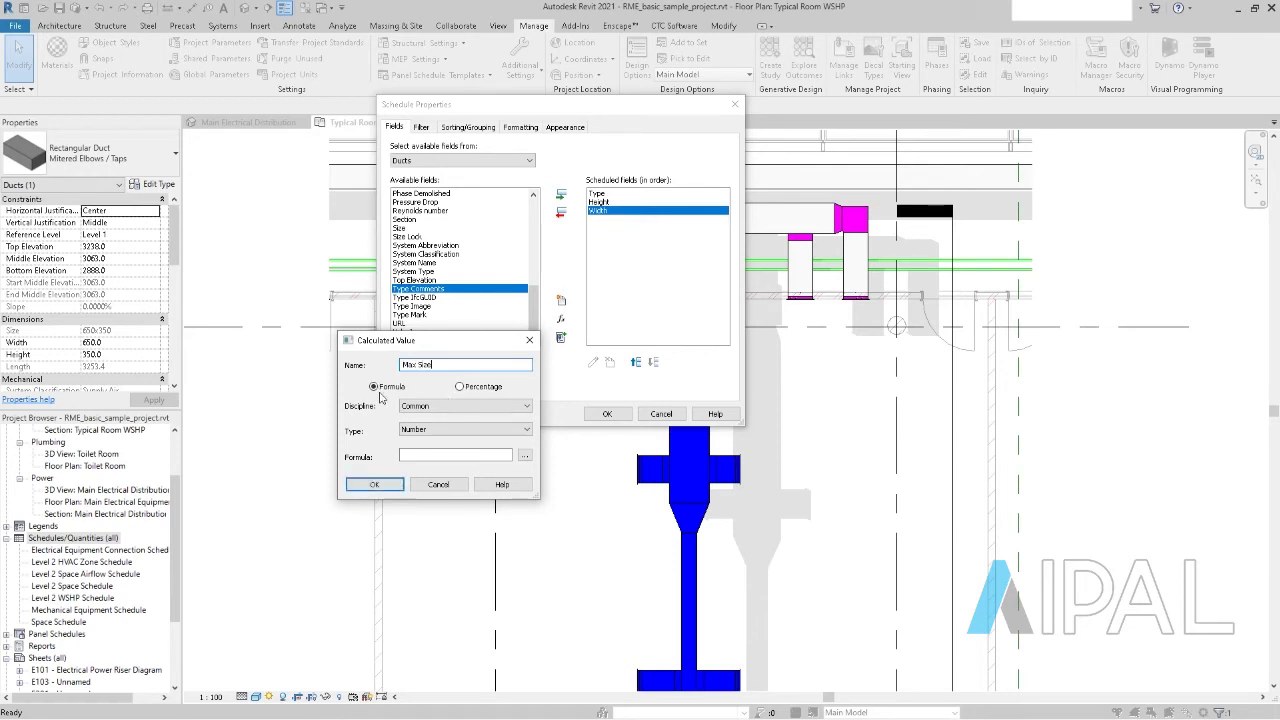
pyautogui.click(465, 430)
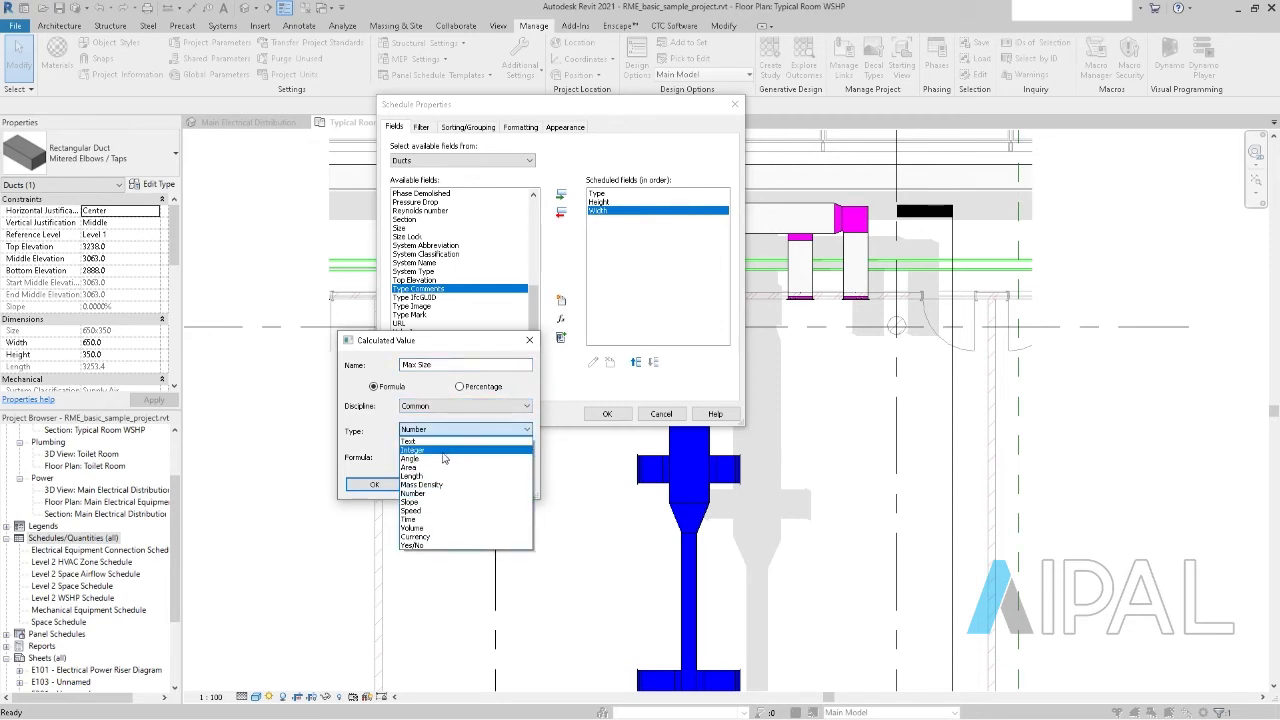
pyautogui.click(448, 476)
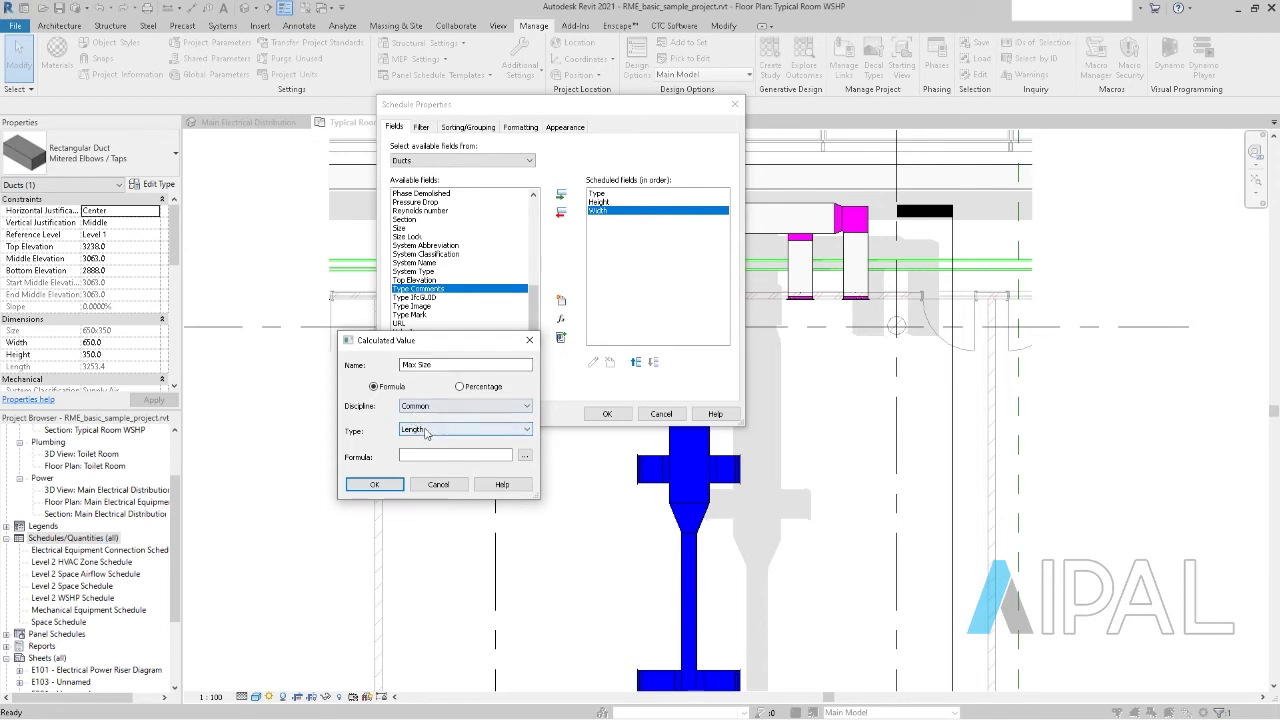
# Set the Max Size formula to if(Width>Height,Width,Height) and add the calculated value to the scheduled fields
pyautogui.click(452, 452)
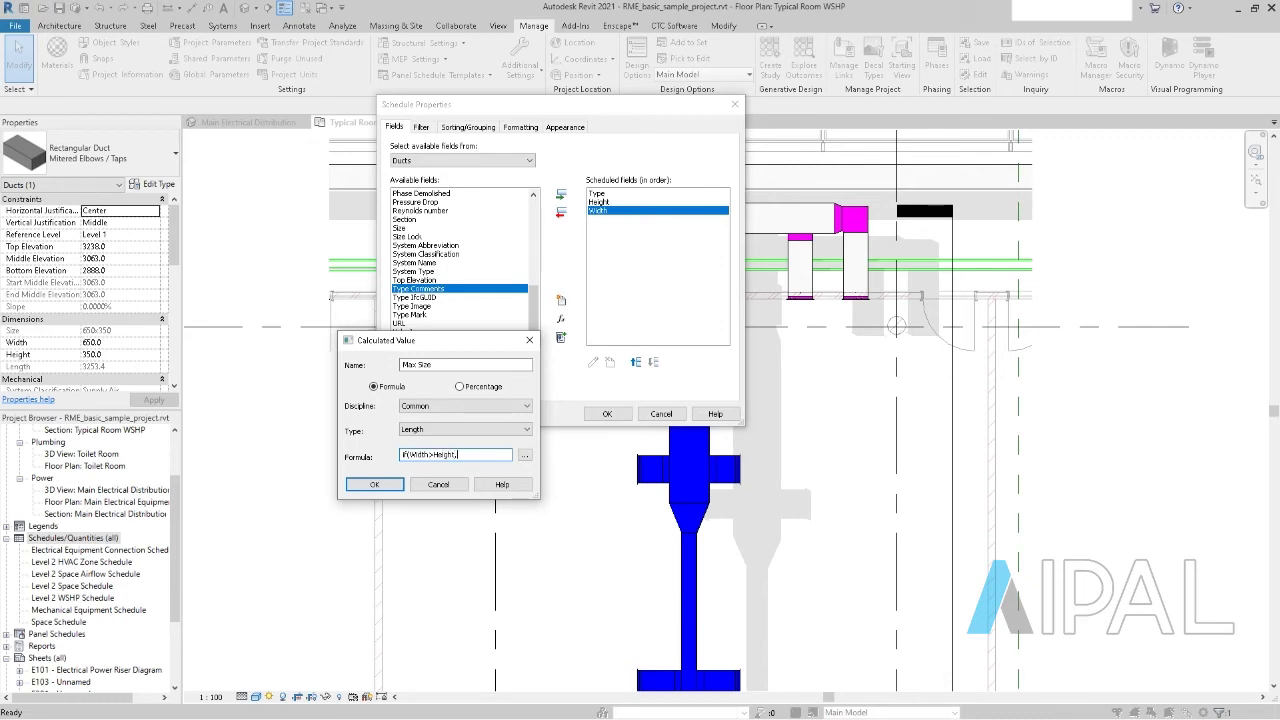
pyautogui.write('Width,Height')
pyautogui.click(376, 485)
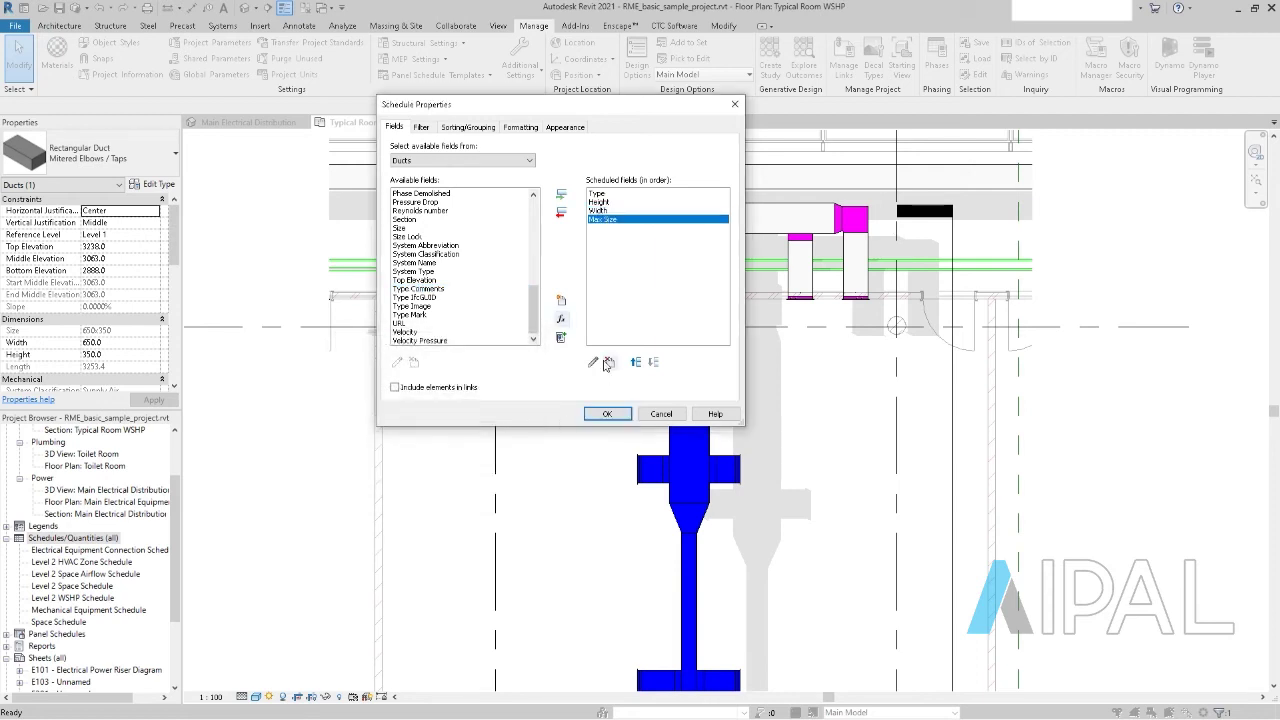
# Generate the duct schedule and widen its Type column to fit the full type names
pyautogui.click(607, 414)
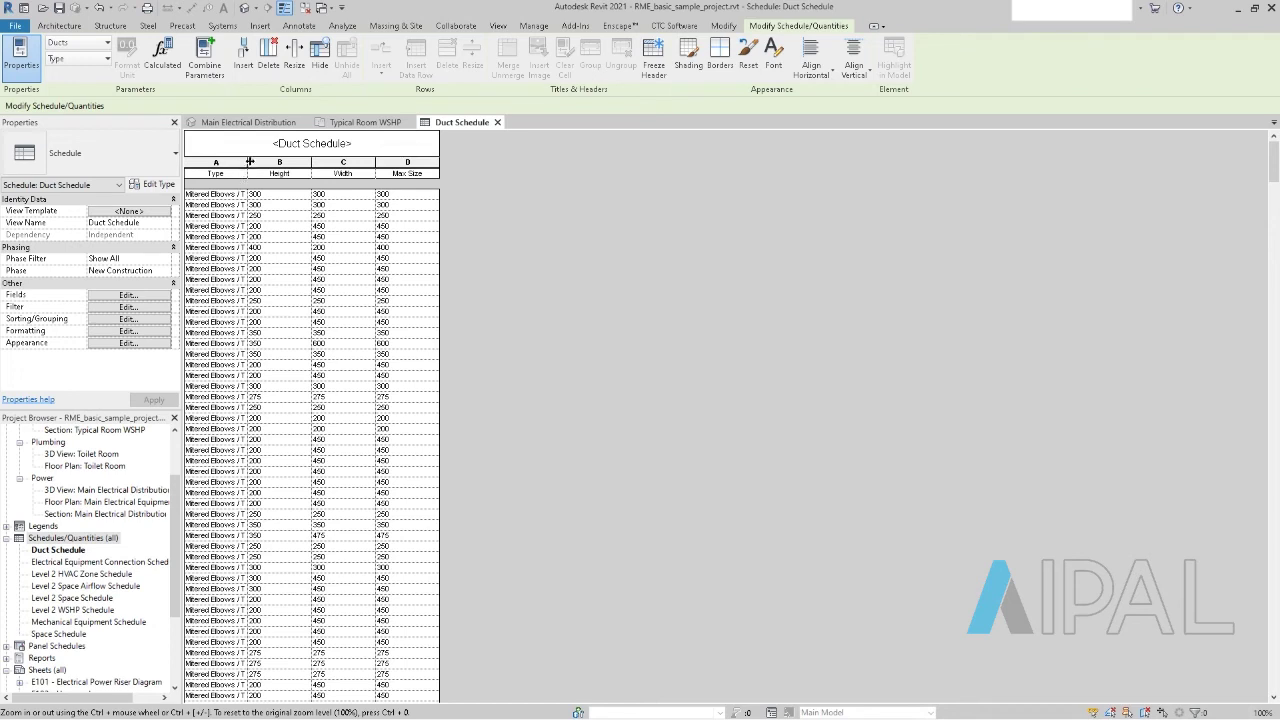
pyautogui.moveTo(247, 162); pyautogui.dragTo(301, 162)
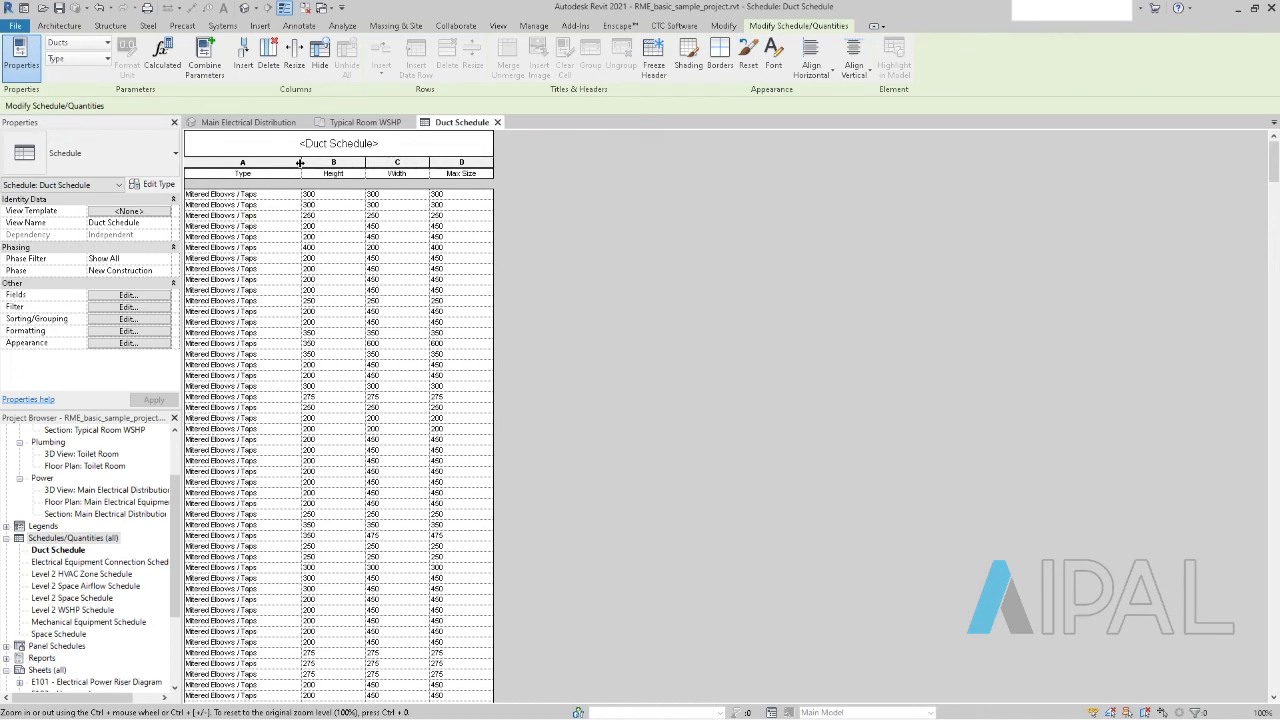
pyautogui.moveTo(301, 163); pyautogui.dragTo(295, 166)
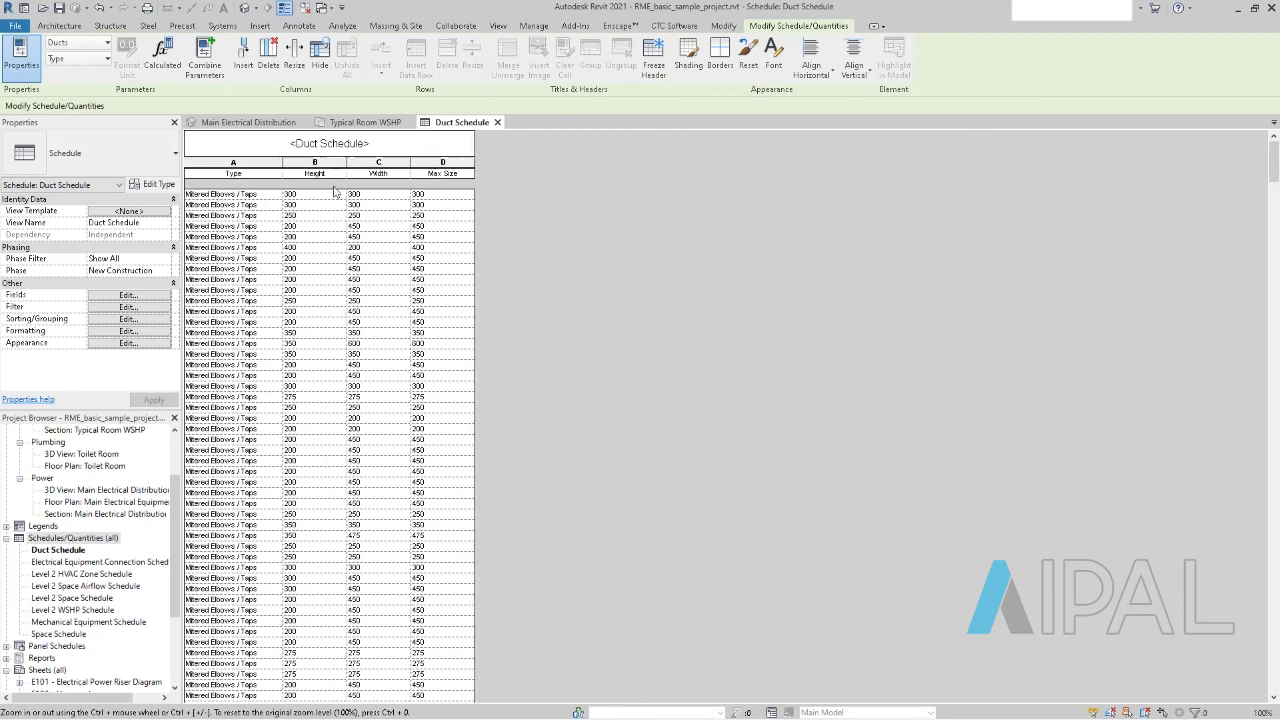